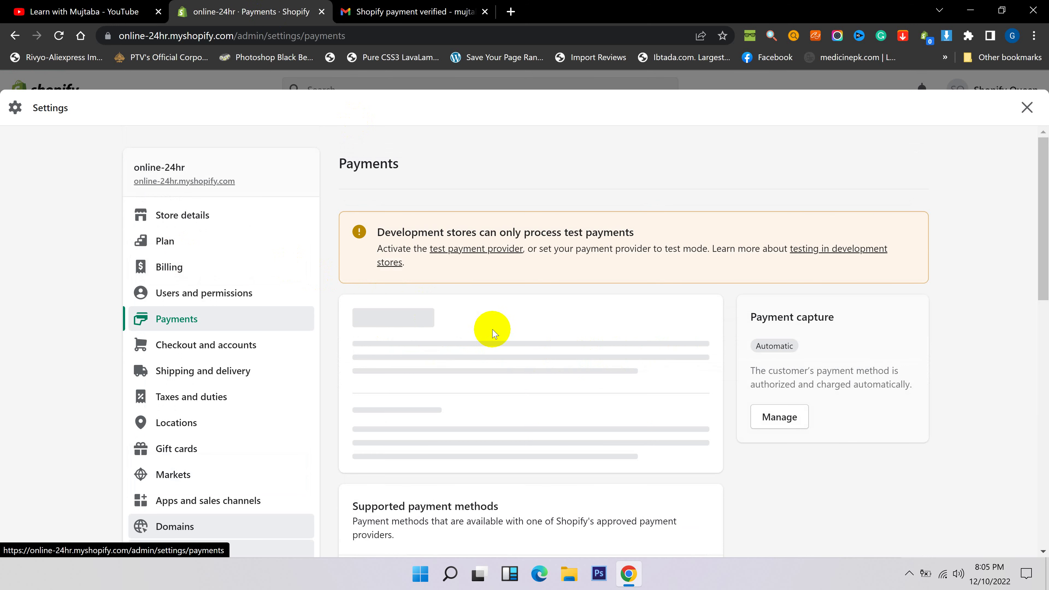
# Activate Shopify Payments for the store, doing business as an individual or sole proprietor
pyautogui.scroll(-3, 551, 343)
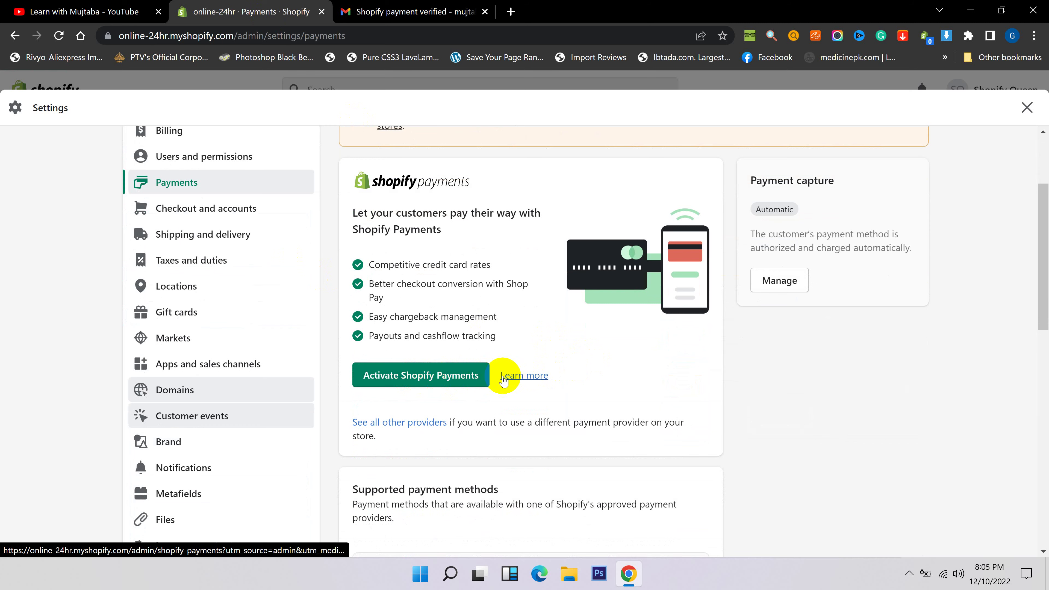
pyautogui.click(418, 384)
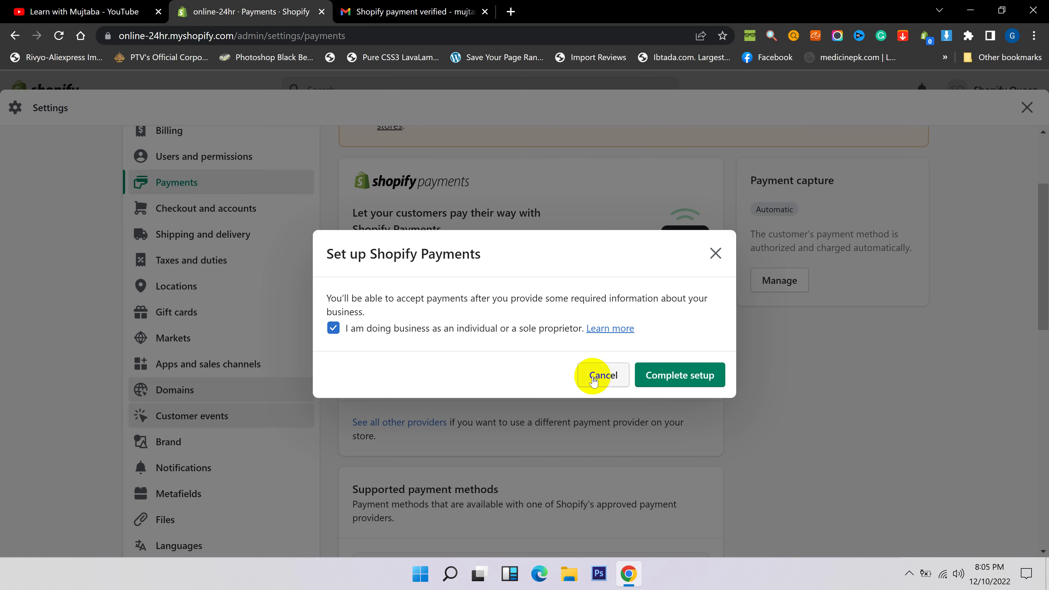
pyautogui.click(666, 382)
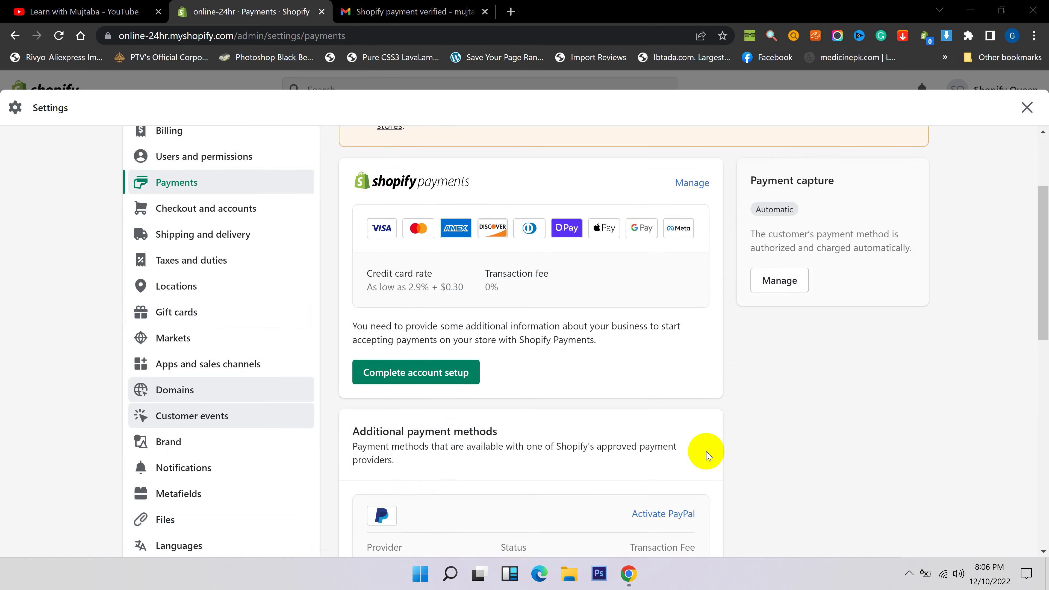
# Start completing the Shopify Payments account setup and open the form for submitting business details
pyautogui.scroll(2, 698, 445)
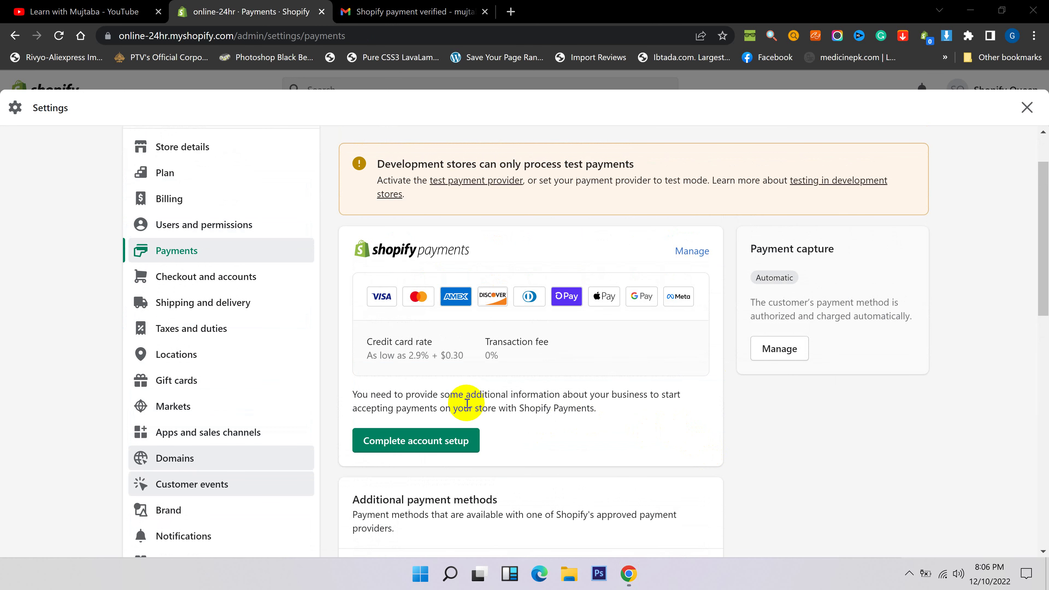
pyautogui.click(425, 455)
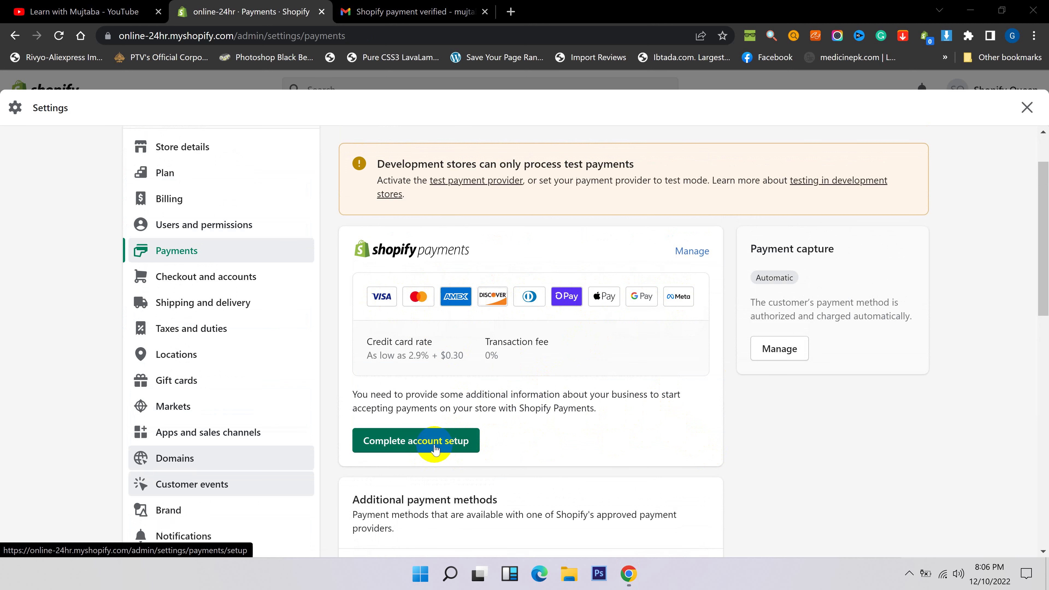
pyautogui.click(416, 450)
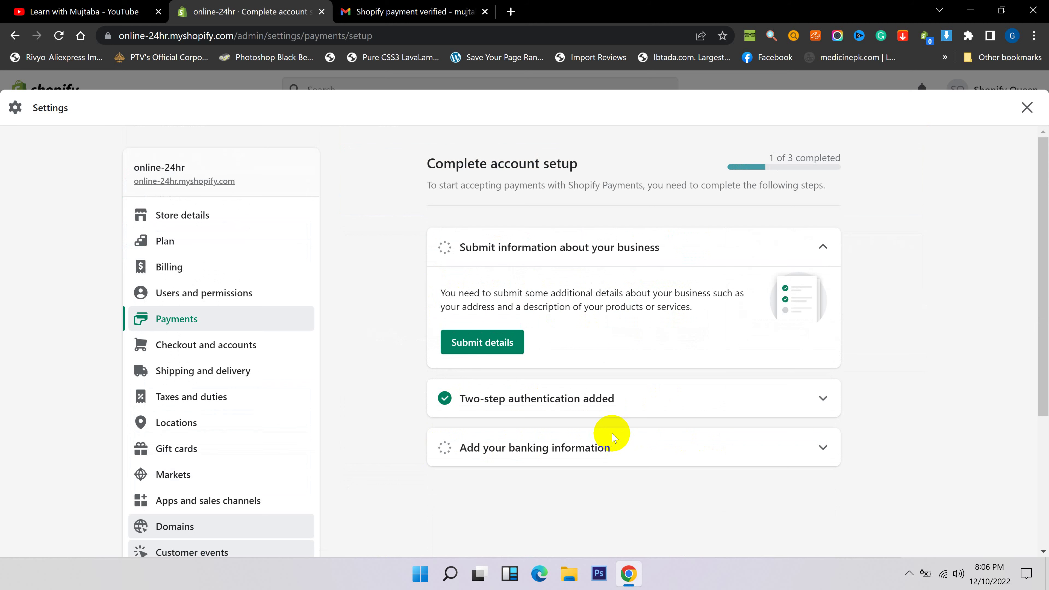
pyautogui.click(484, 347)
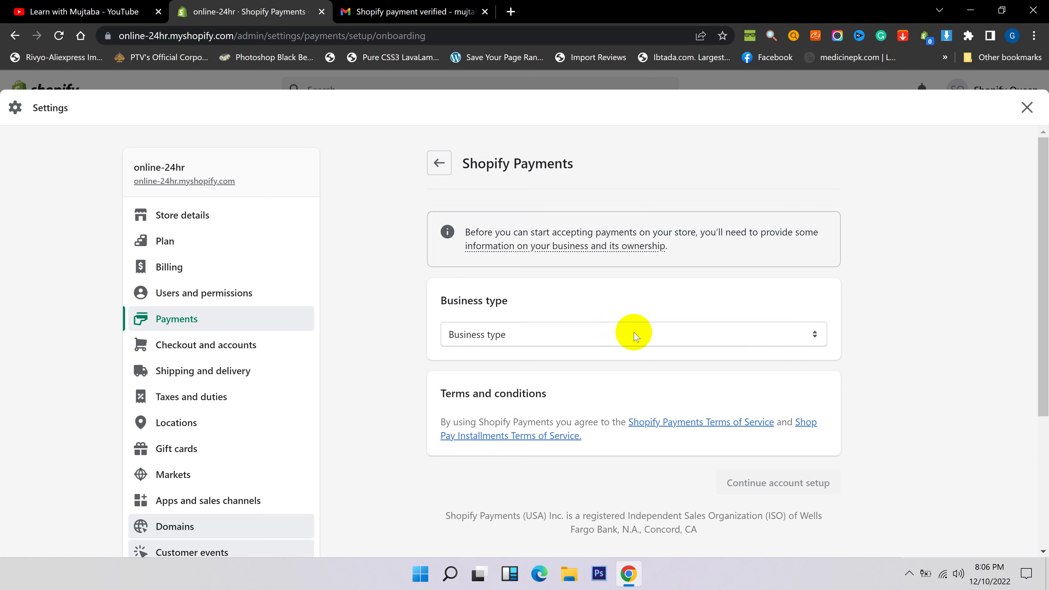
# Set the business type to Individual/sole proprietor and review the business details fields
pyautogui.click(575, 337)
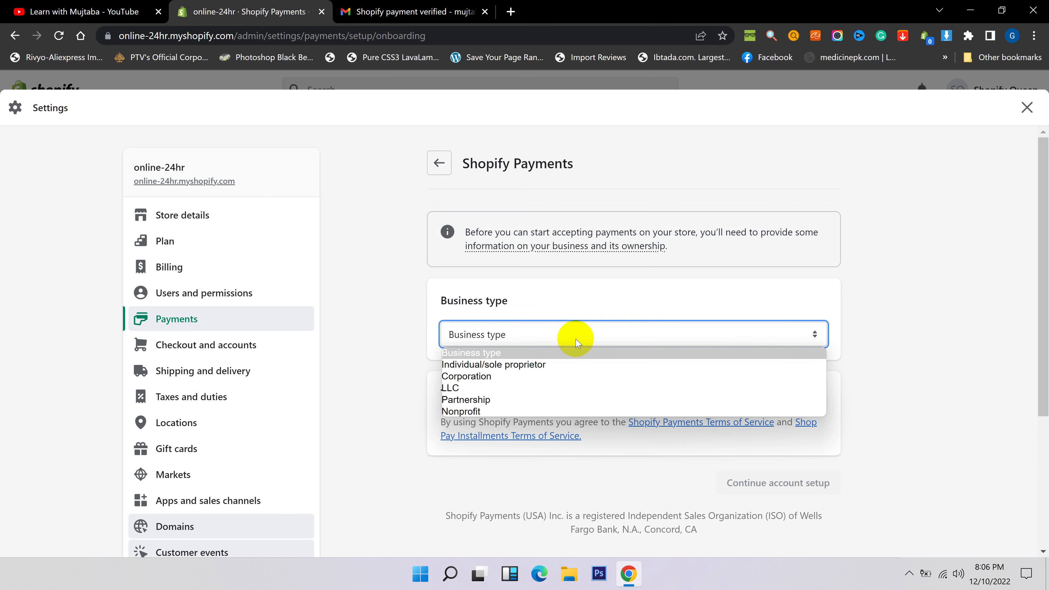
pyautogui.click(484, 365)
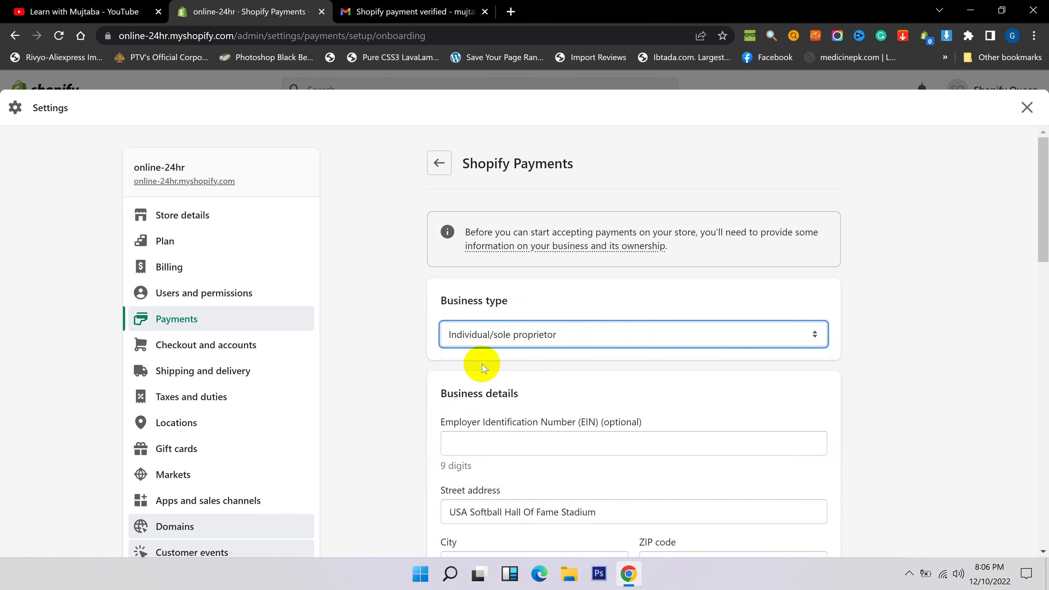
pyautogui.scroll(-4, 555, 428)
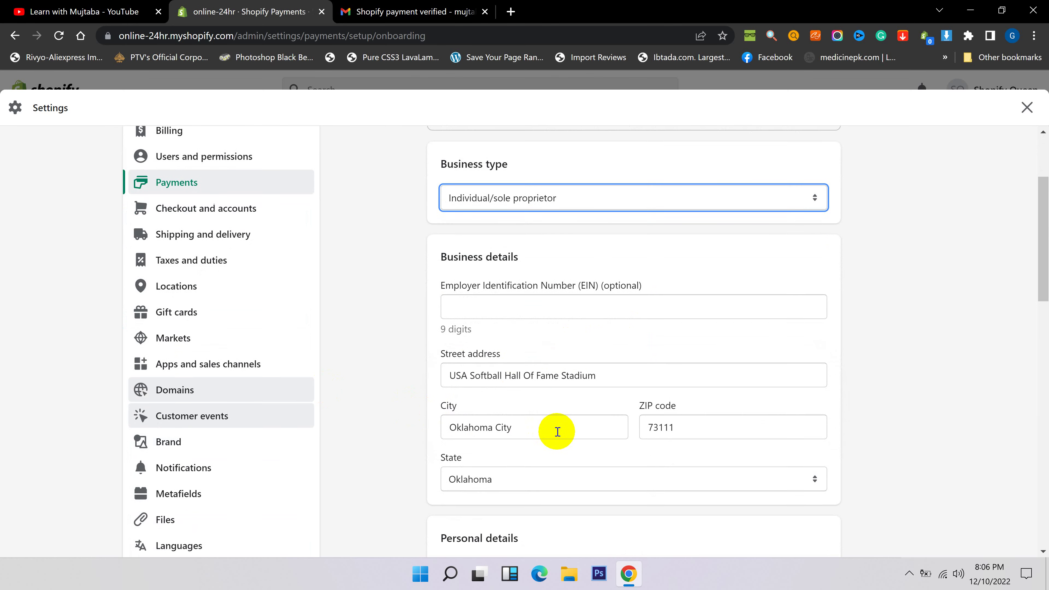
pyautogui.scroll(-1, 490, 404)
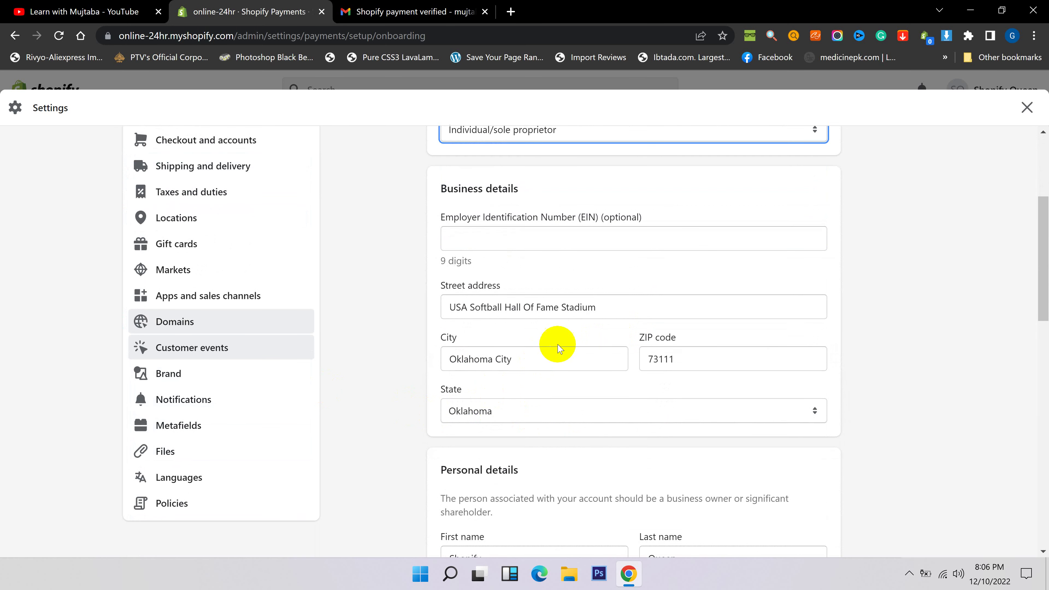
pyautogui.click(524, 363)
pyautogui.scroll(-3, 516, 362)
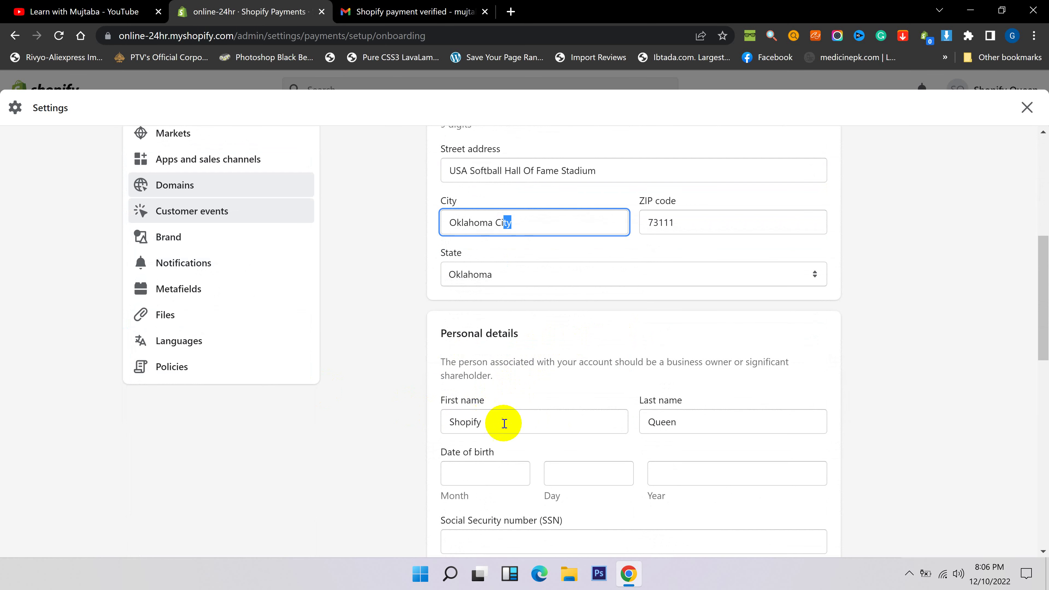
# Review the first and last name fields in the personal details section of the onboarding form
pyautogui.click(482, 422)
pyautogui.doubleClick(482, 422)
pyautogui.moveTo(520, 333); pyautogui.dragTo(433, 336)
pyautogui.scroll(2, 432, 335)
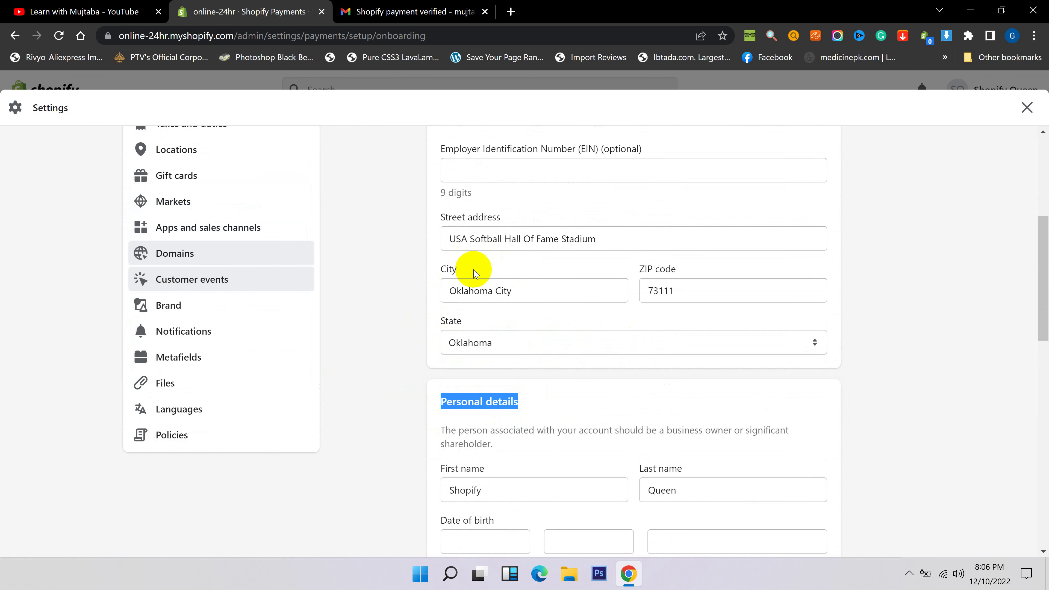
pyautogui.scroll(1, 479, 272)
pyautogui.scroll(-3, 504, 314)
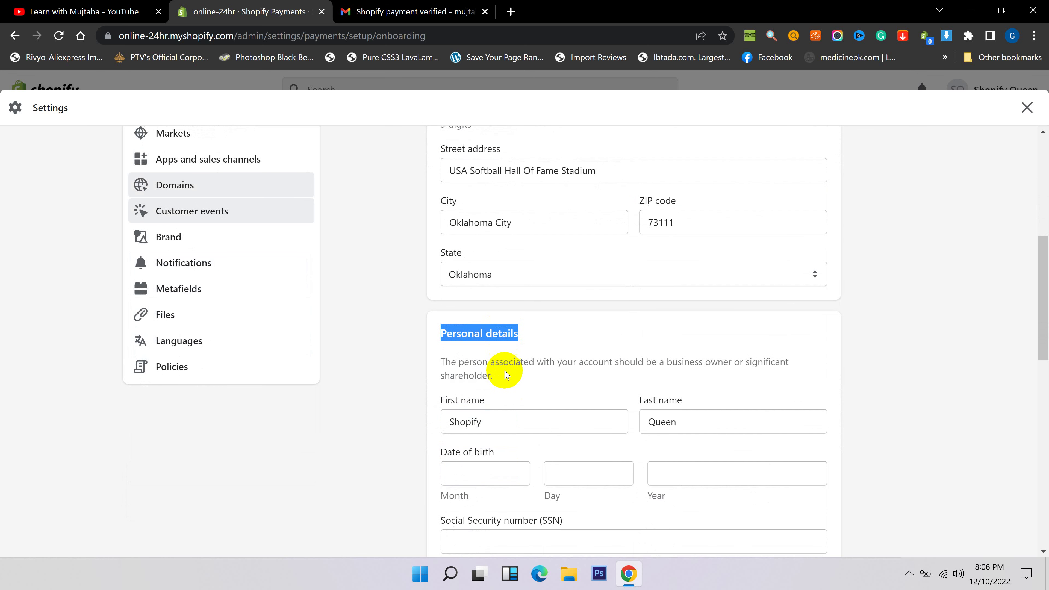
pyautogui.scroll(-1, 486, 391)
pyautogui.doubleClick(461, 356)
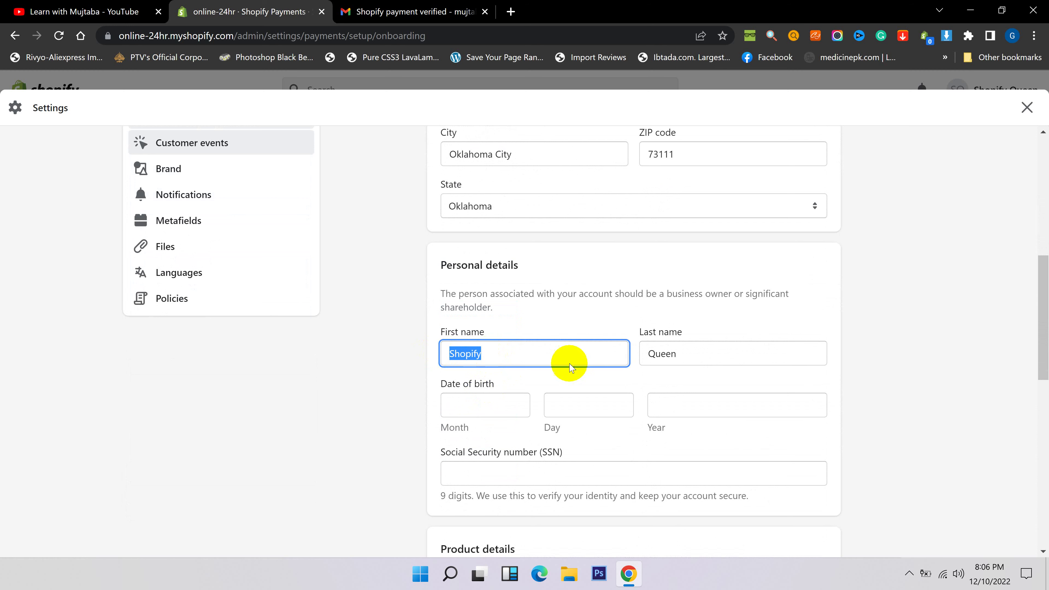
pyautogui.doubleClick(678, 355)
pyautogui.click(640, 375)
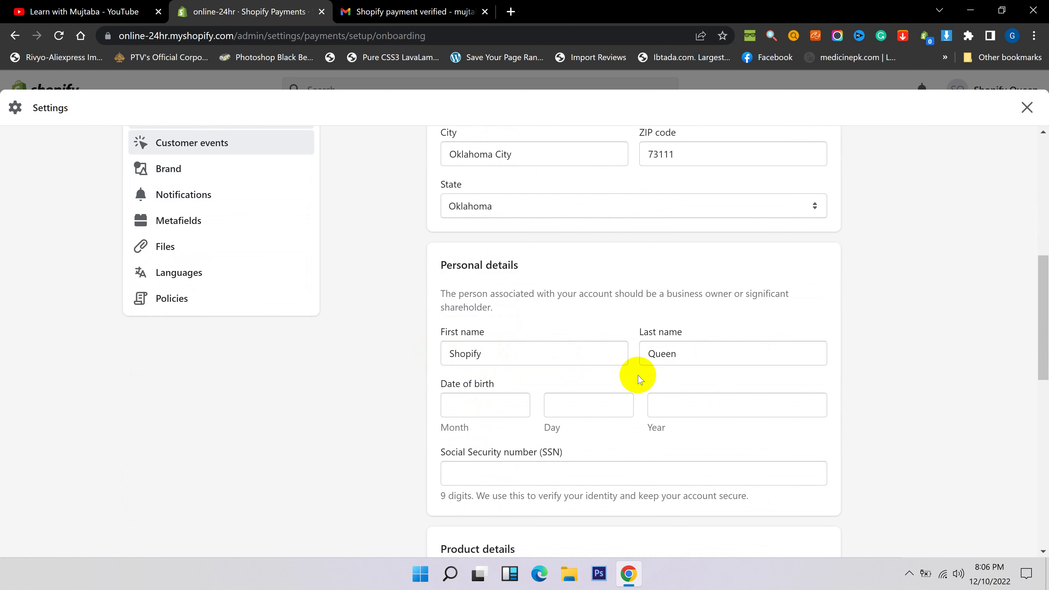
# Examine the date of birth and Social Security number fields in the personal details without filling them in
pyautogui.scroll(-1, 539, 375)
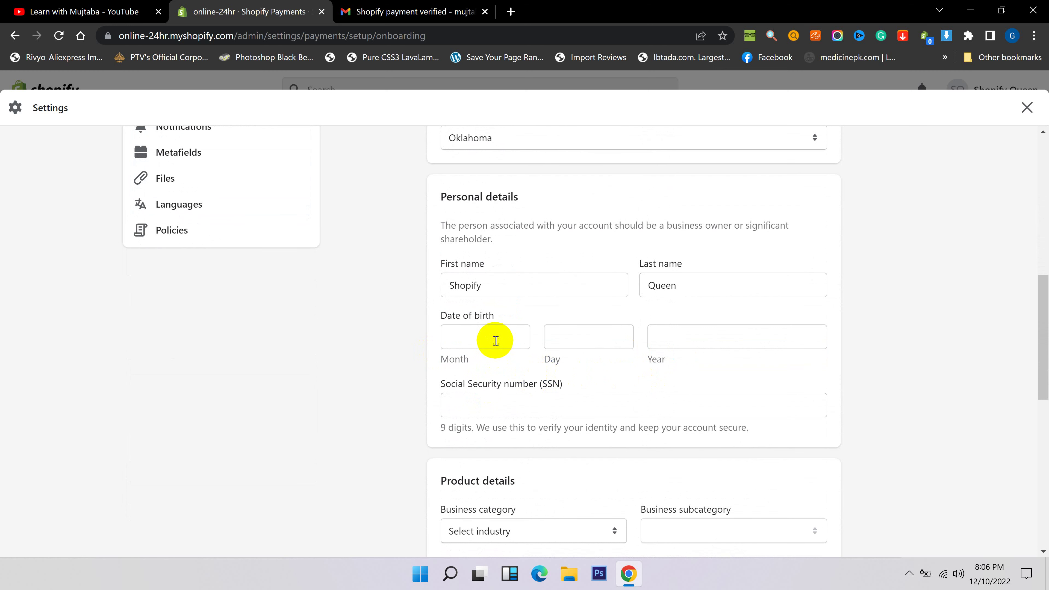
pyautogui.click(524, 339)
pyautogui.click(583, 340)
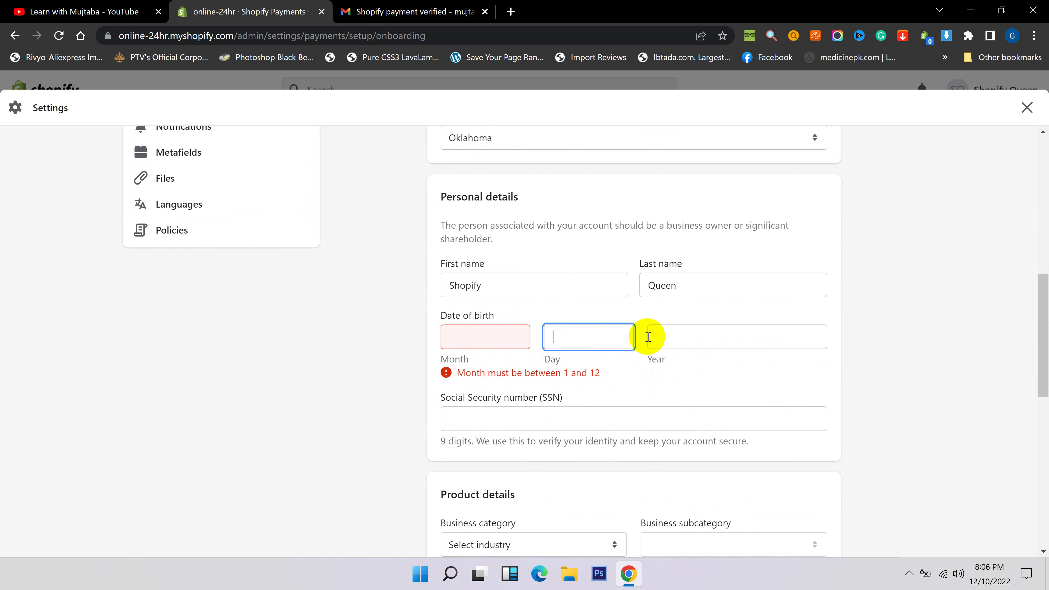
pyautogui.click(660, 336)
pyautogui.scroll(-1, 597, 363)
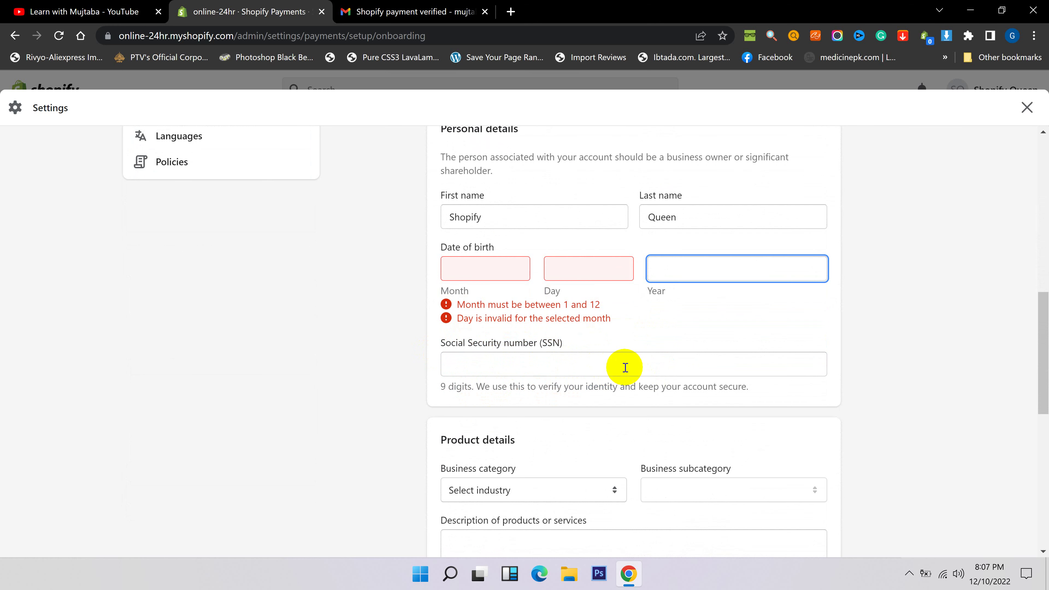
pyautogui.click(591, 364)
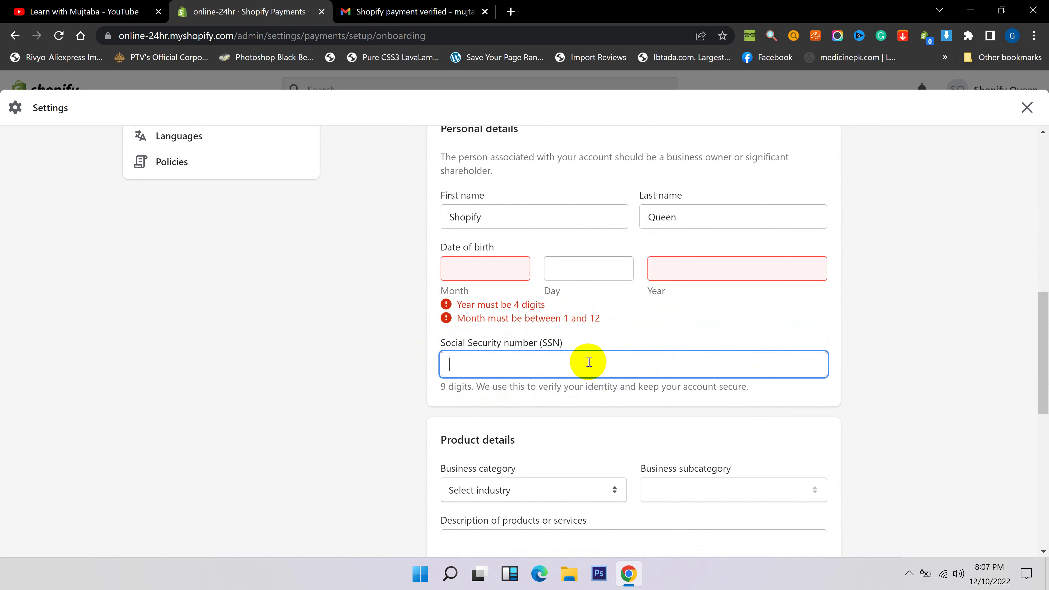
pyautogui.click(434, 366)
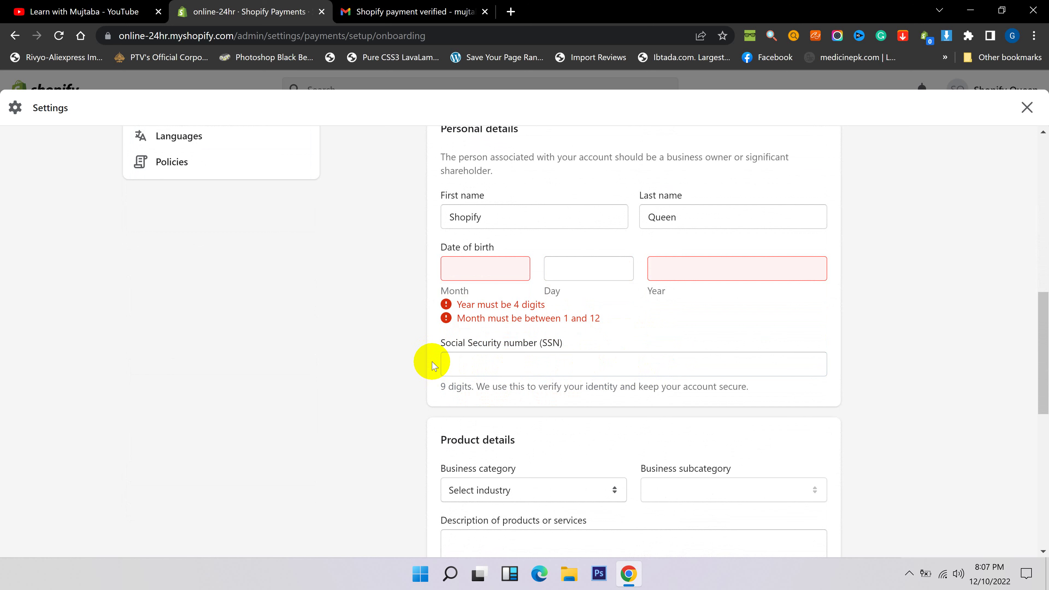
# Look through the business category options, product details, customer billing statement and terms, and return to the start of the form
pyautogui.scroll(-3, 432, 364)
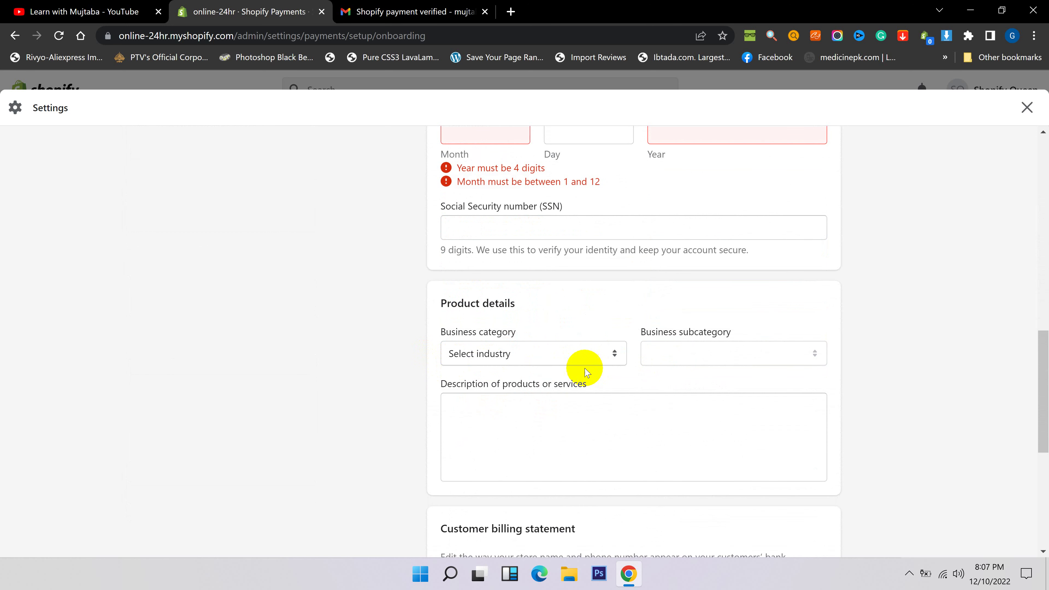
pyautogui.click(607, 352)
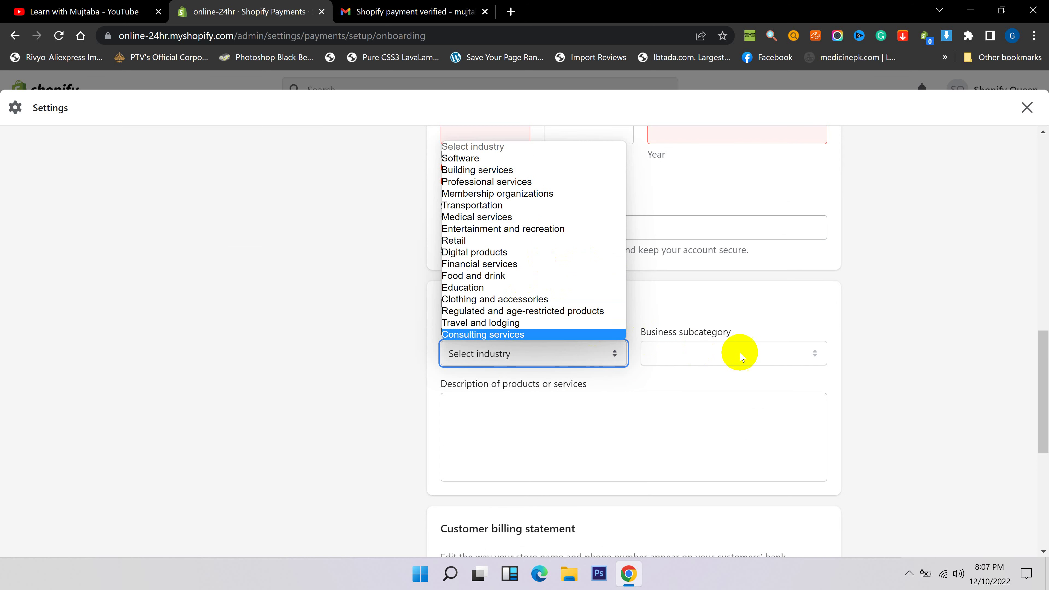
pyautogui.scroll(-3, 609, 382)
pyautogui.scroll(-5, 551, 316)
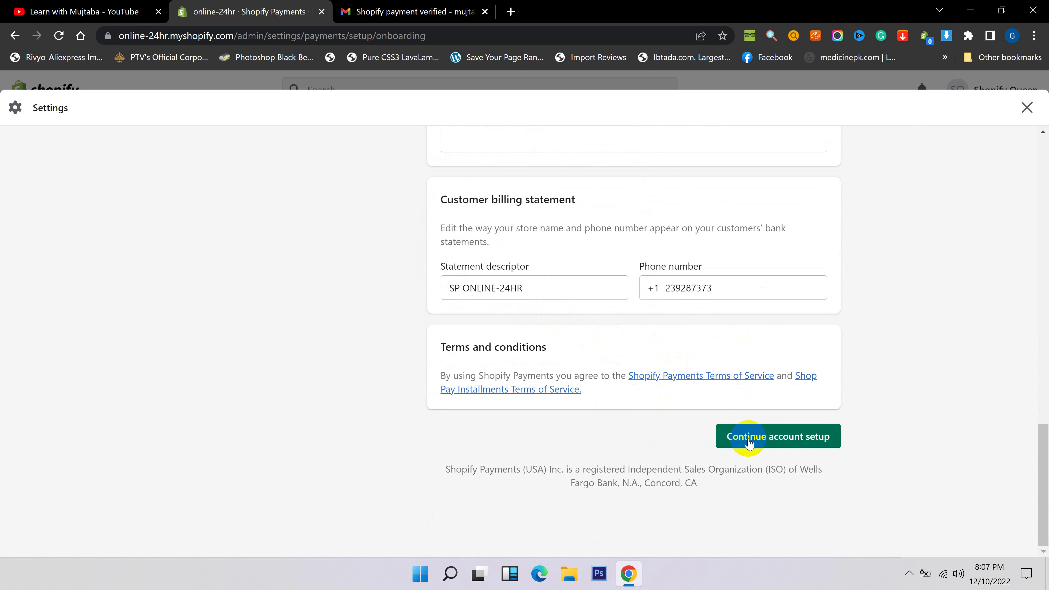
pyautogui.scroll(15, 701, 447)
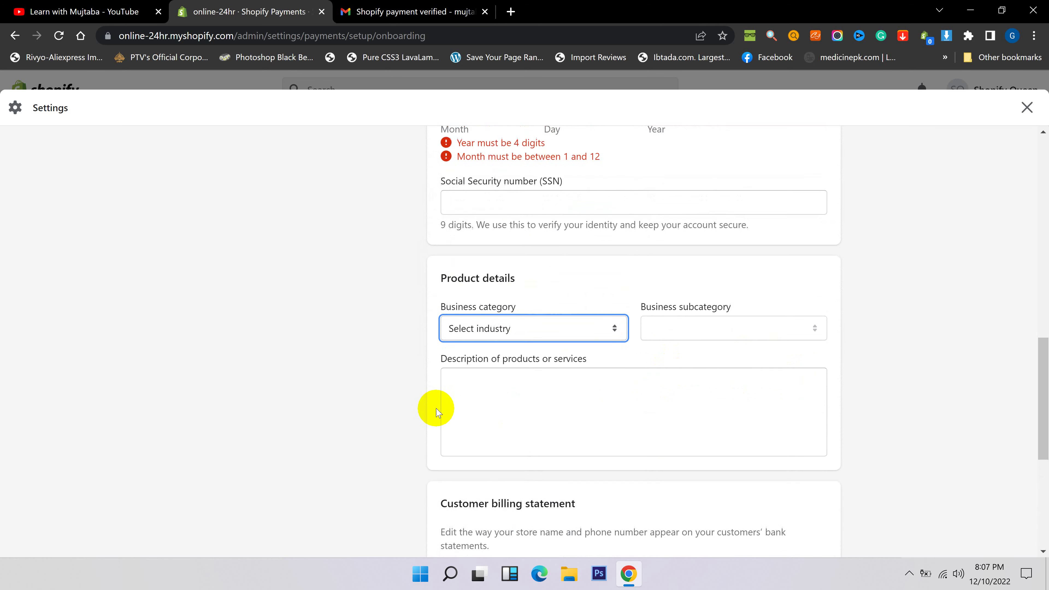
pyautogui.scroll(5, 413, 364)
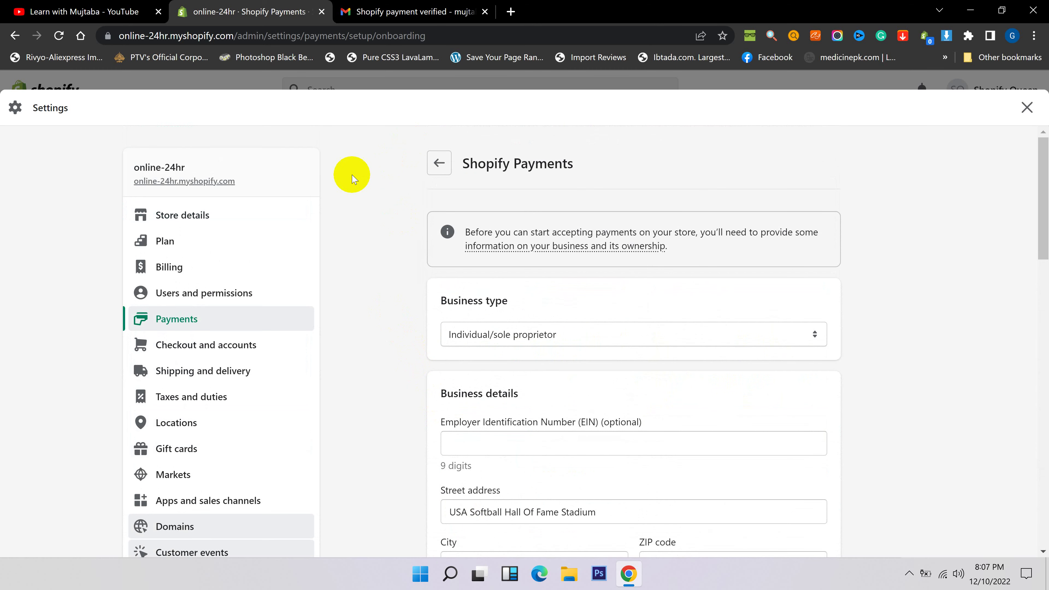
# Switch to Gmail and read the "Shopify payment verified" conversation from its start down to the attached payouts screenshot
pyautogui.click(380, 11)
pyautogui.scroll(10, 431, 246)
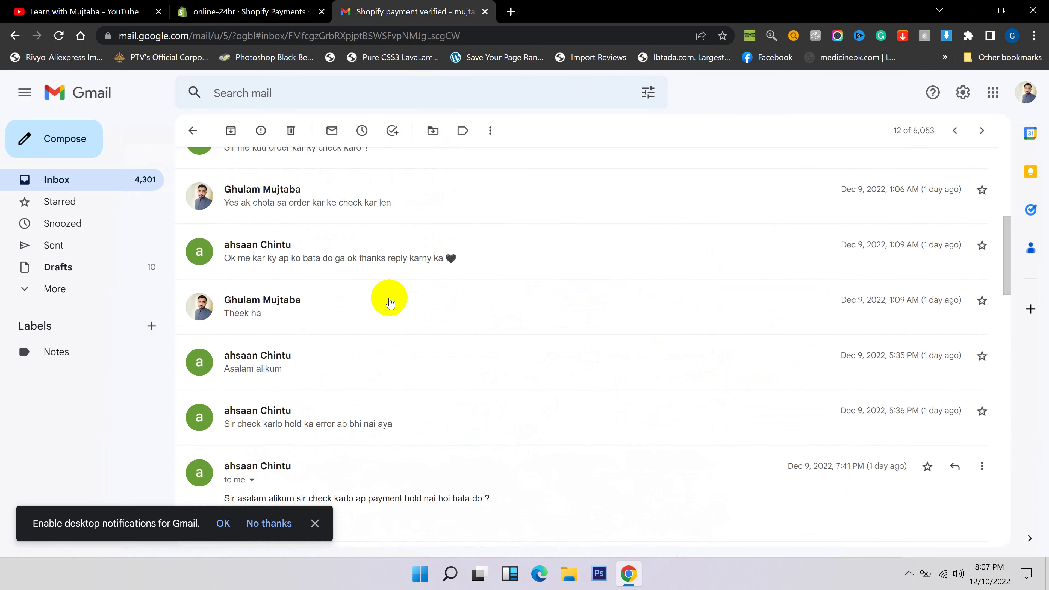
pyautogui.scroll(1, 365, 329)
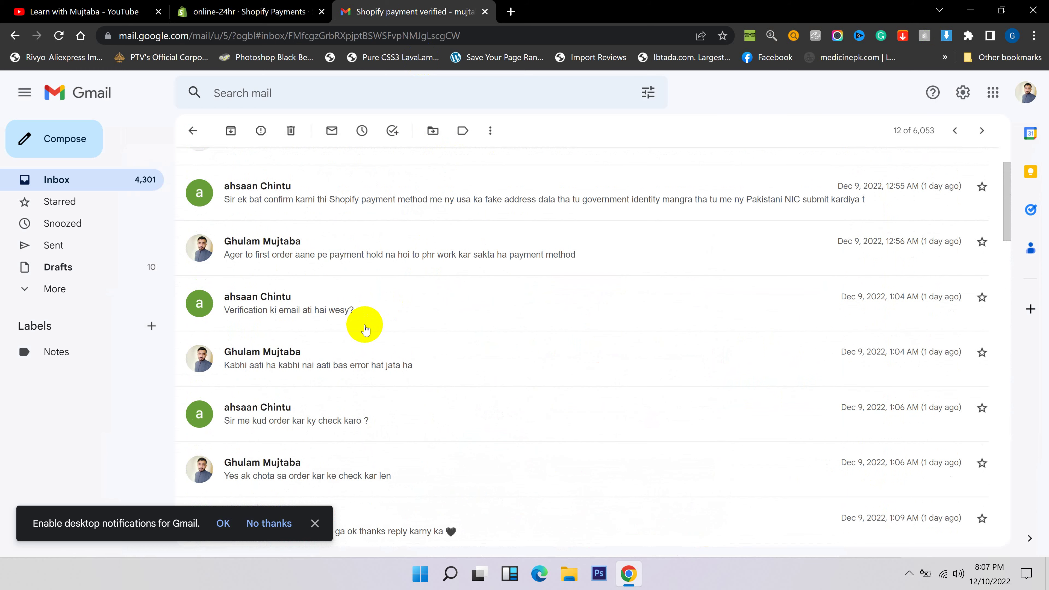
pyautogui.scroll(3, 368, 306)
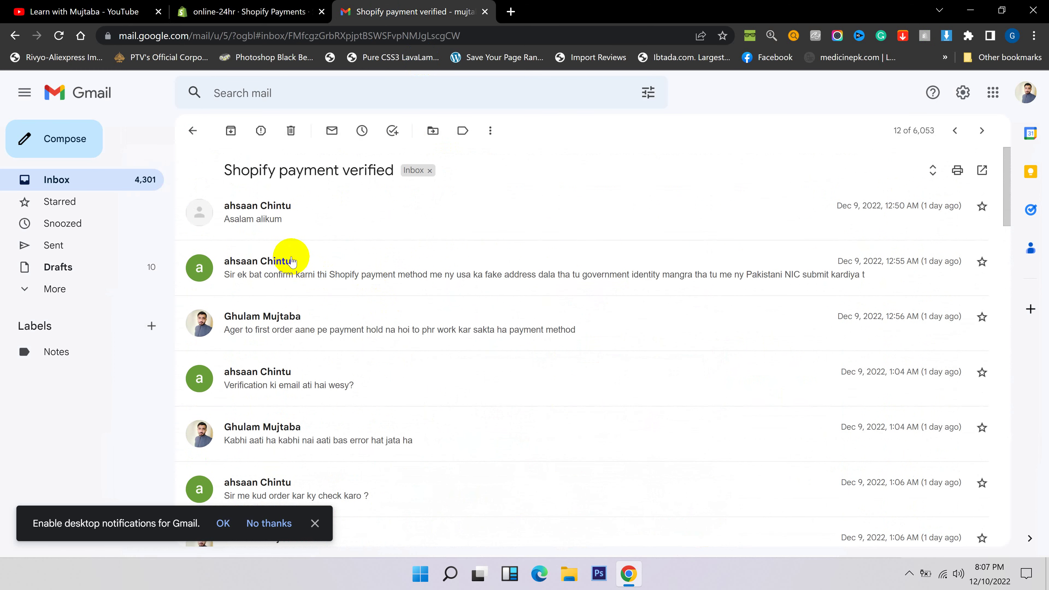
pyautogui.scroll(-5, 318, 306)
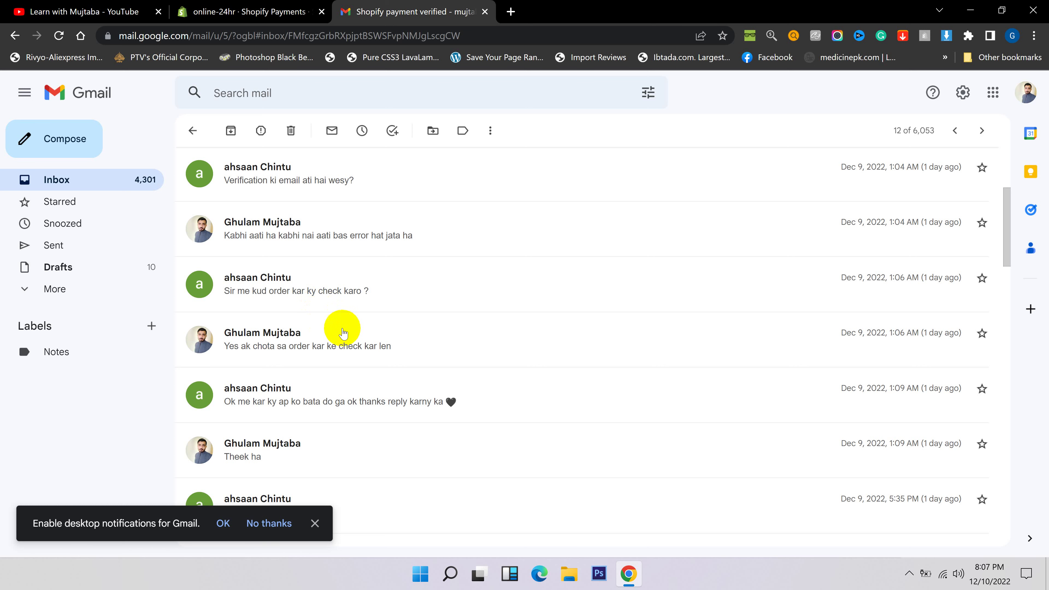
pyautogui.scroll(-2, 342, 331)
pyautogui.scroll(-2, 345, 380)
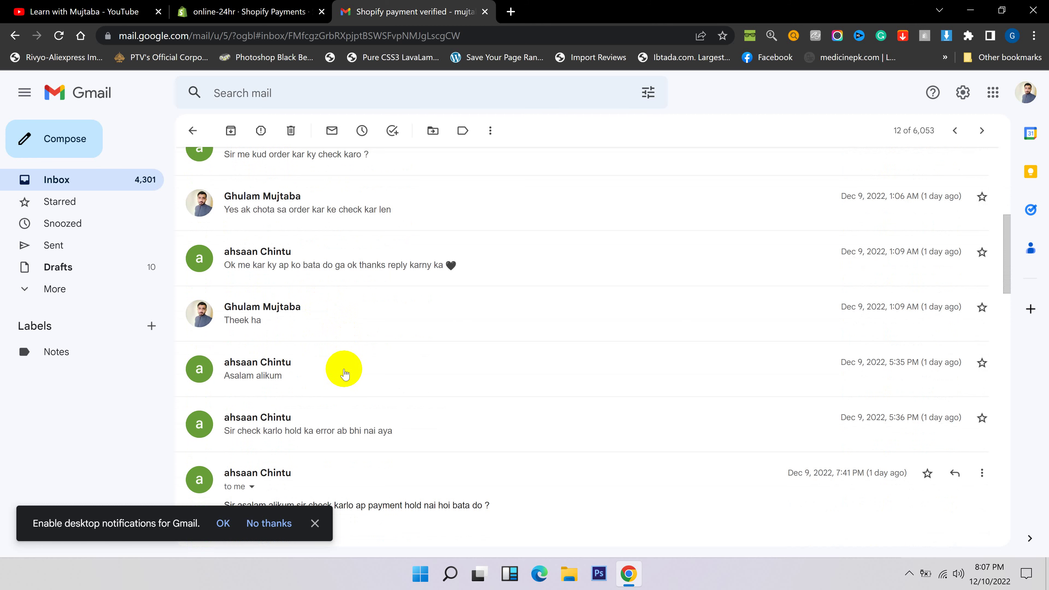
pyautogui.scroll(-6, 345, 374)
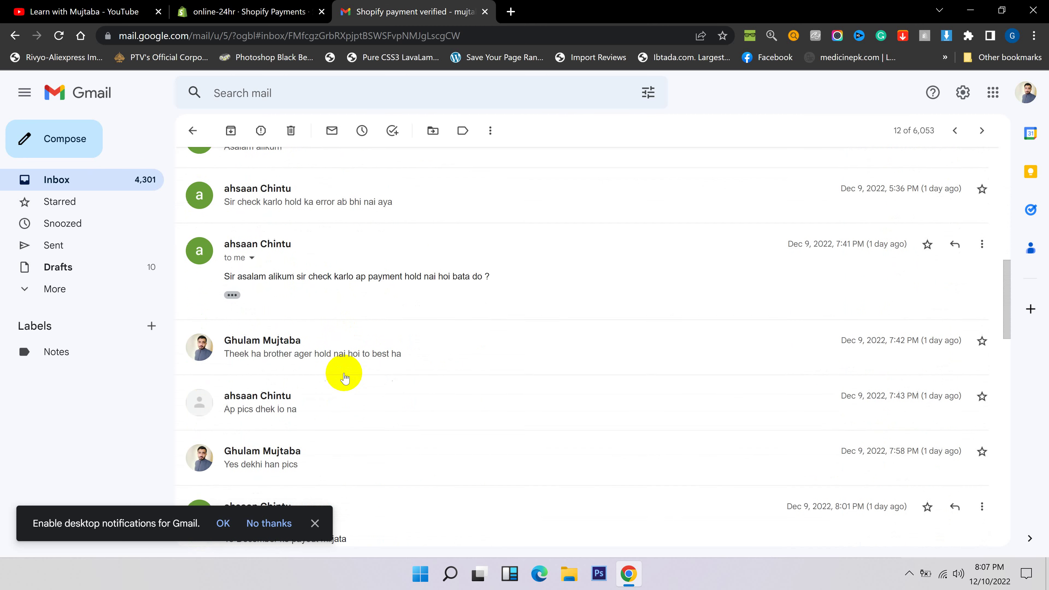
pyautogui.scroll(-6, 345, 377)
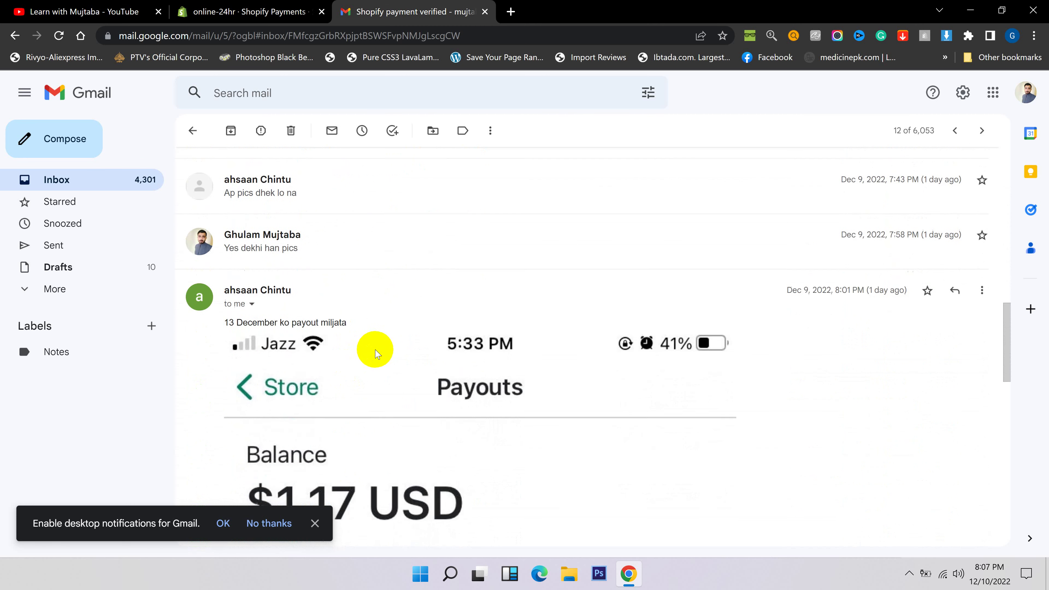
pyautogui.scroll(-6, 375, 353)
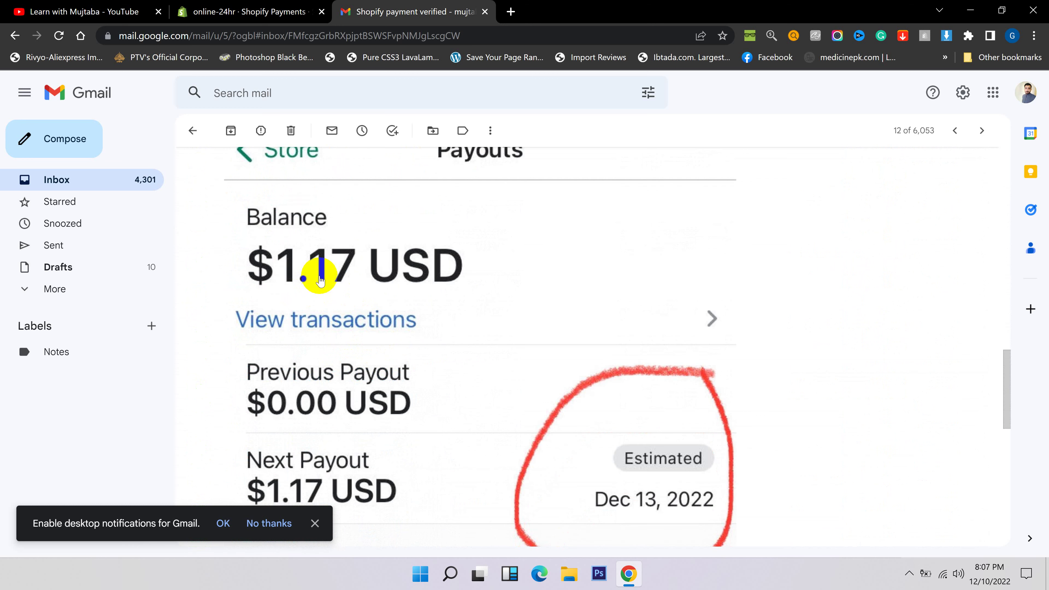
pyautogui.scroll(-2, 378, 300)
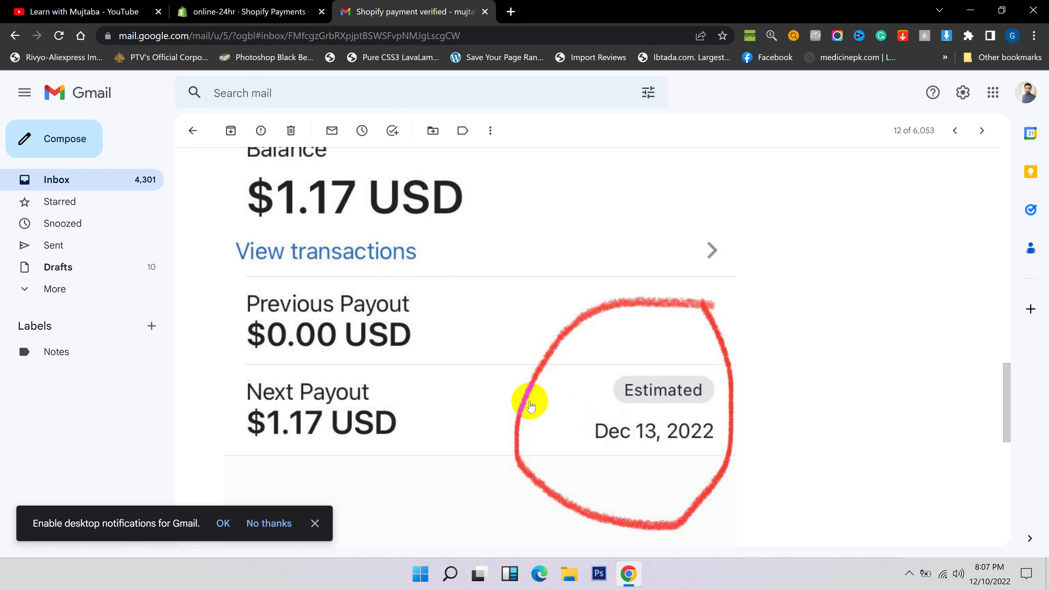
pyautogui.scroll(-2, 527, 401)
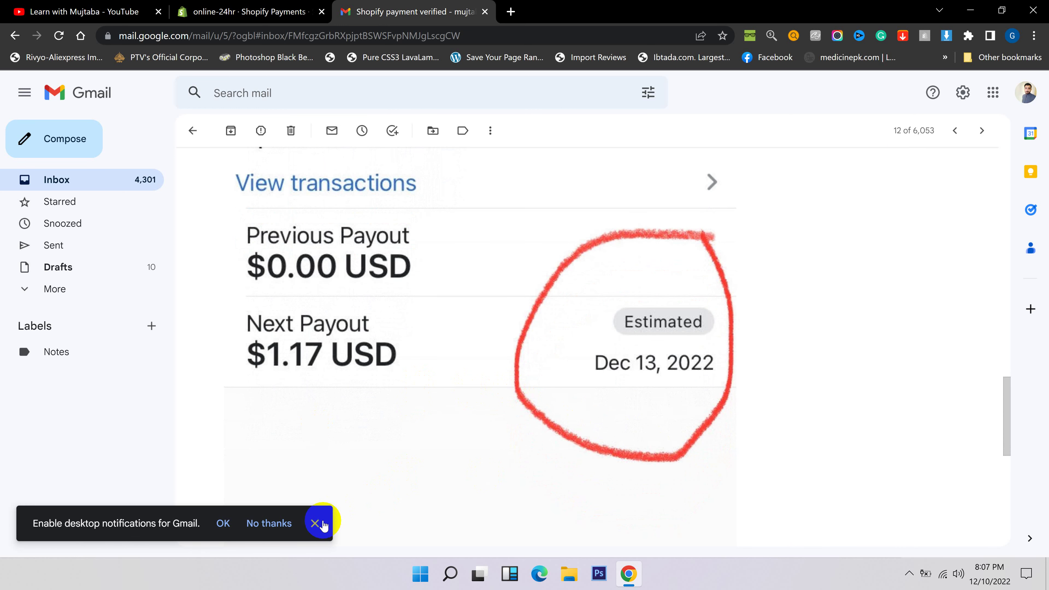
pyautogui.click(315, 523)
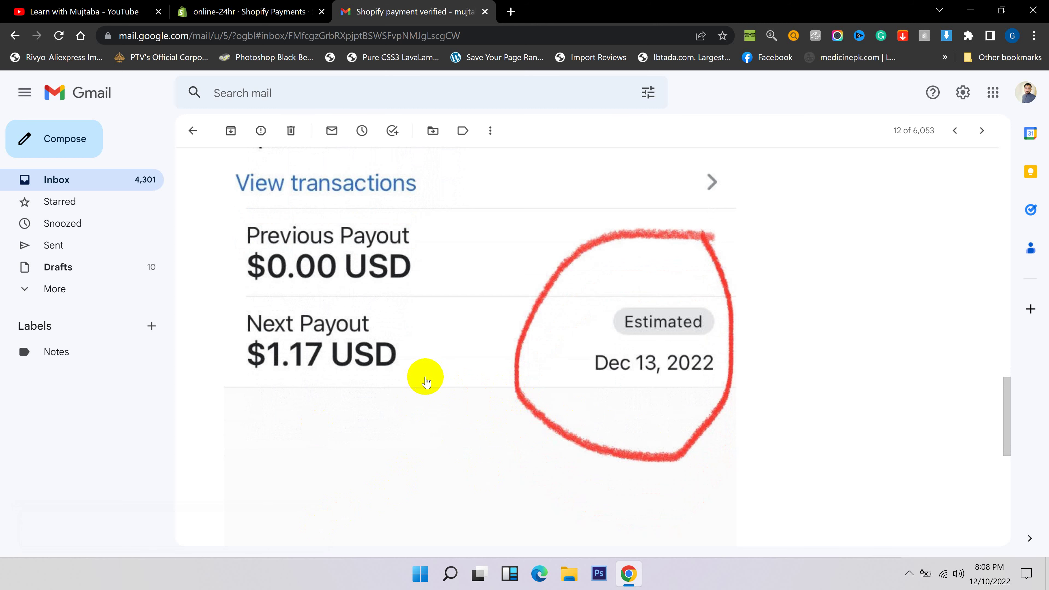
# Glance at the YouTube channel's videos, switch back to the Shopify Payments onboarding form, and review its business and personal details sections
pyautogui.click(116, 6)
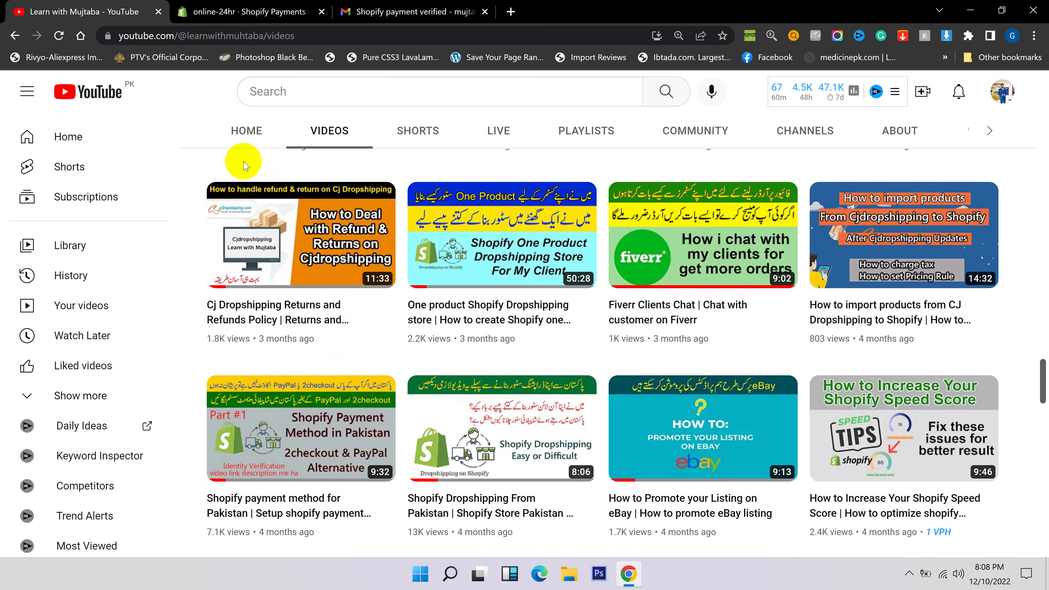
pyautogui.click(244, 10)
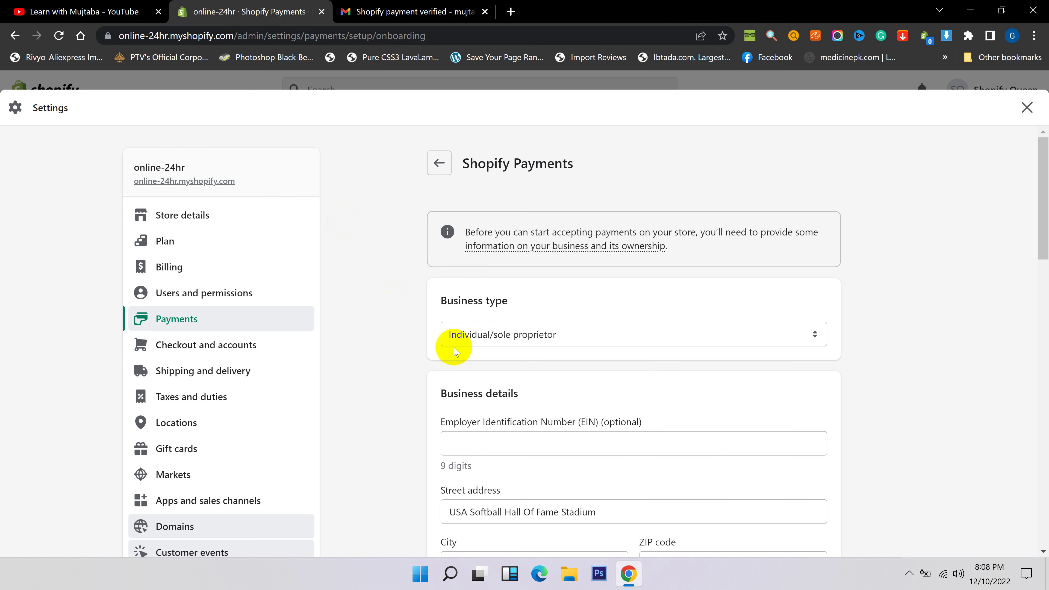
pyautogui.scroll(-5, 691, 371)
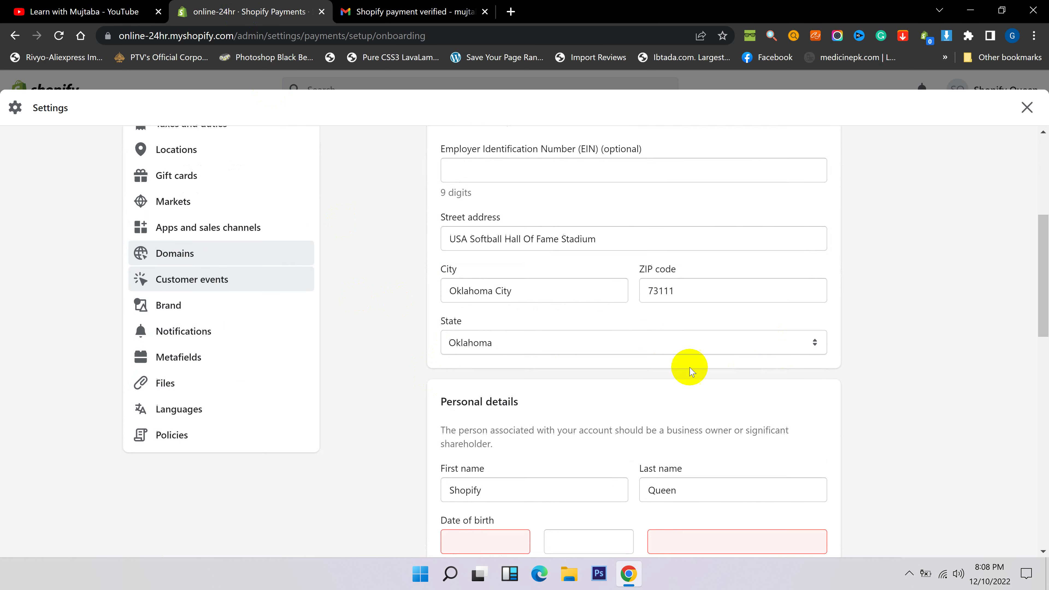
pyautogui.scroll(3, 587, 385)
pyautogui.scroll(-5, 538, 363)
pyautogui.scroll(3, 422, 338)
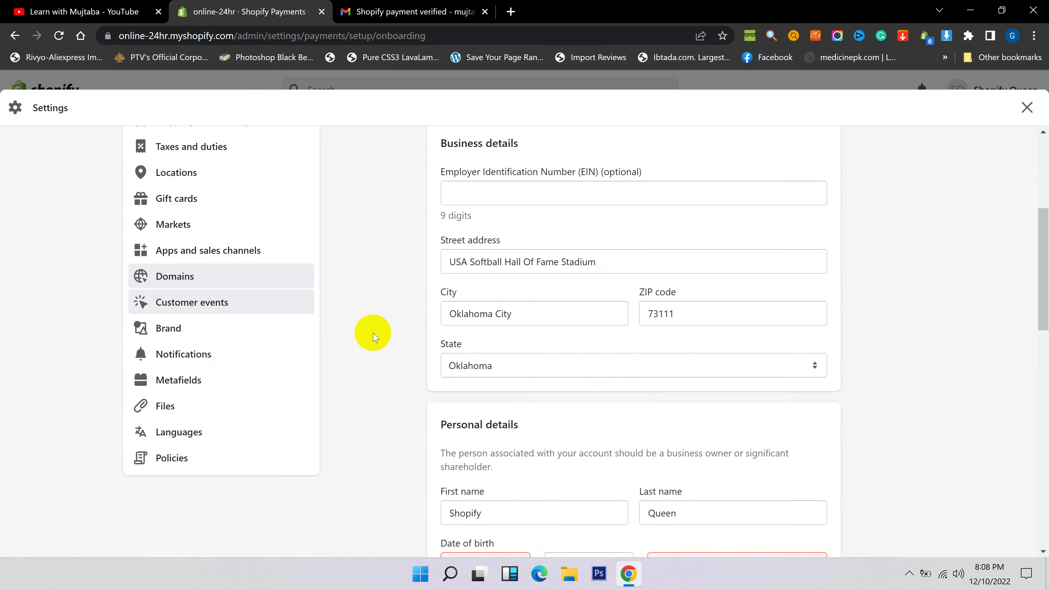
pyautogui.scroll(5, 331, 322)
# Open the store's Payments settings and examine PayPal's status and transaction fee under the additional payment methods
pyautogui.click(213, 251)
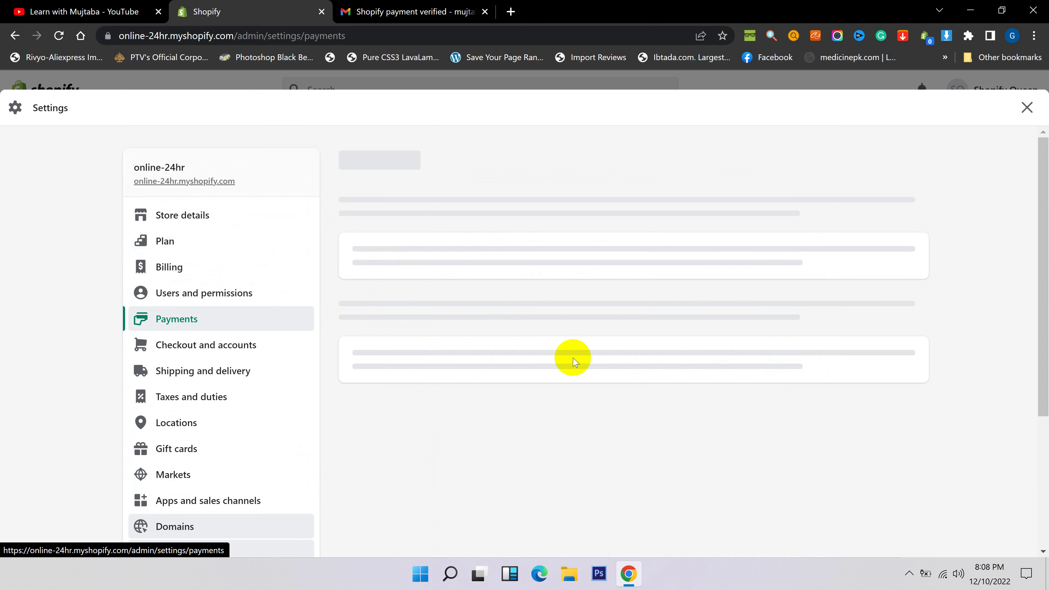
pyautogui.scroll(-5, 582, 366)
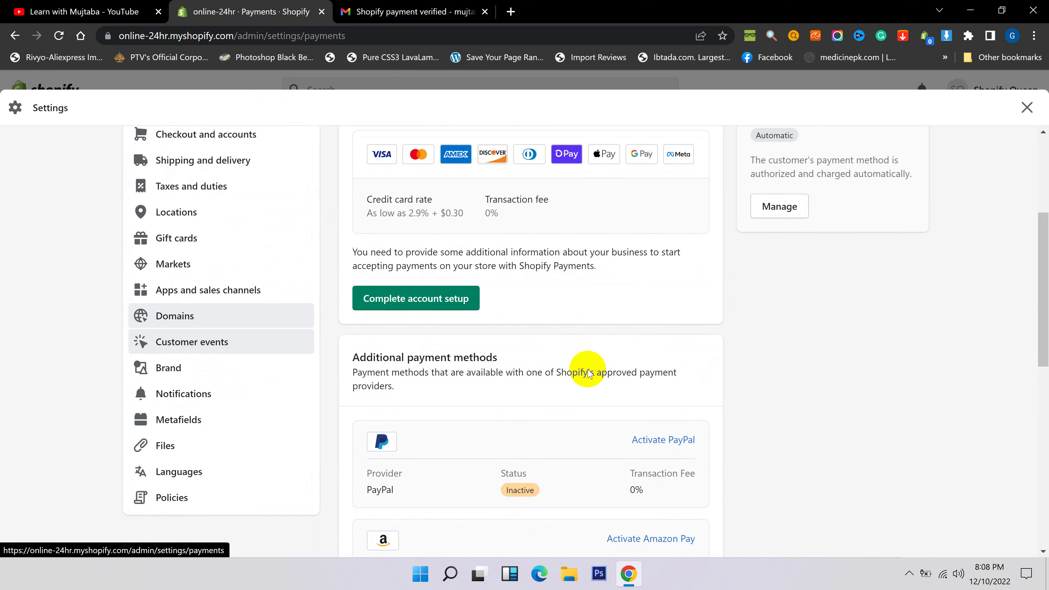
pyautogui.scroll(-3, 589, 373)
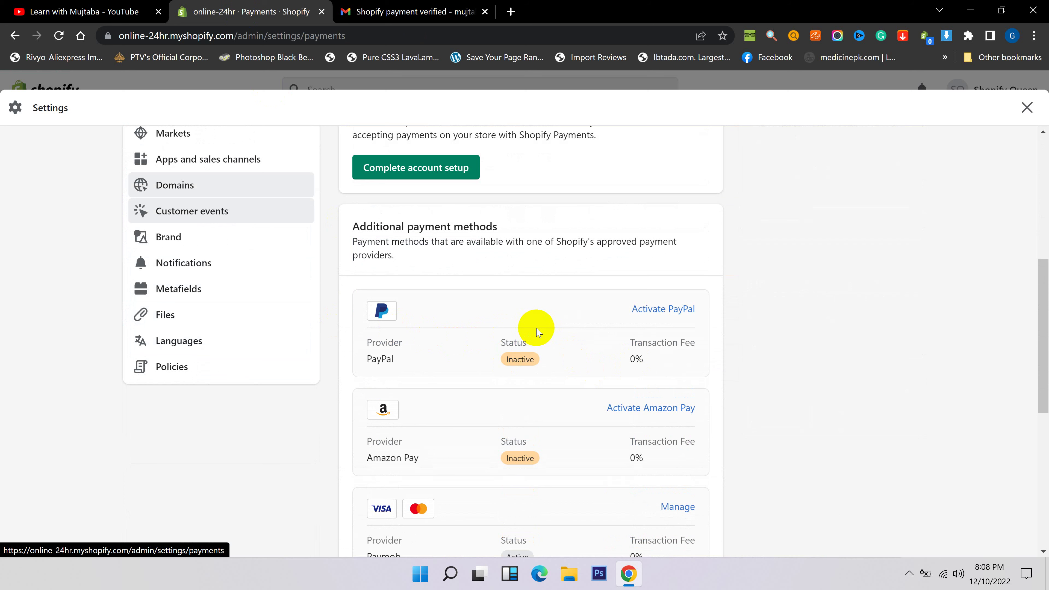
pyautogui.moveTo(557, 357); pyautogui.dragTo(494, 362)
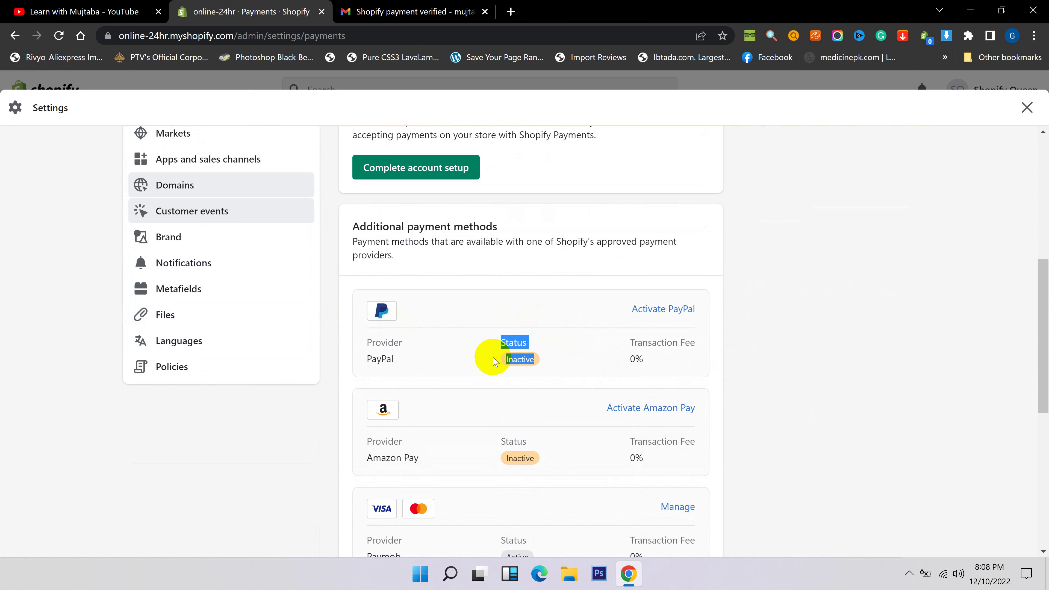
pyautogui.tripleClick(699, 345)
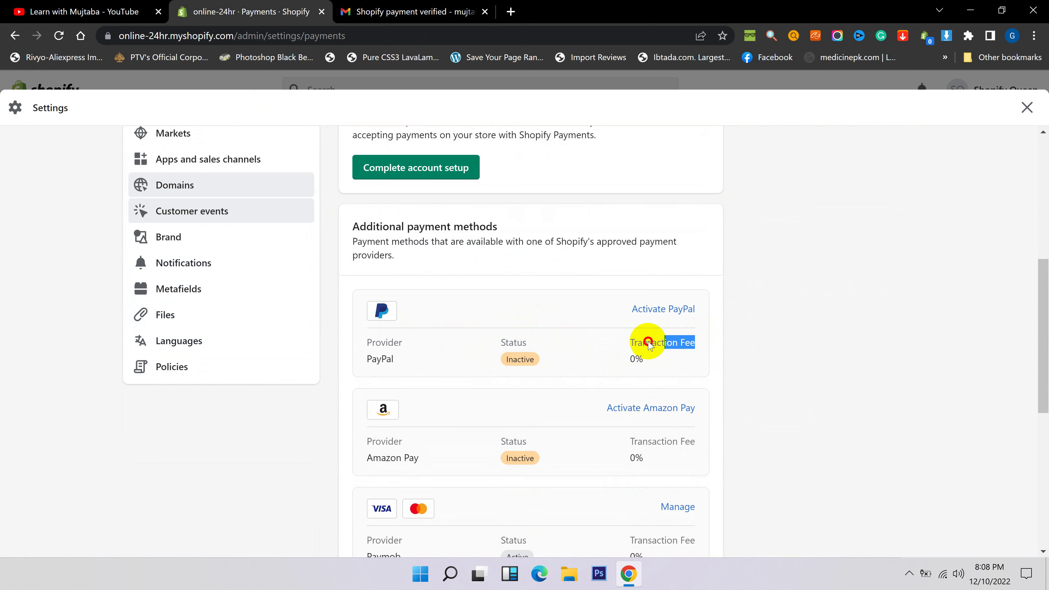
pyautogui.click(708, 327)
pyautogui.scroll(-2, 703, 337)
pyautogui.scroll(3, 739, 319)
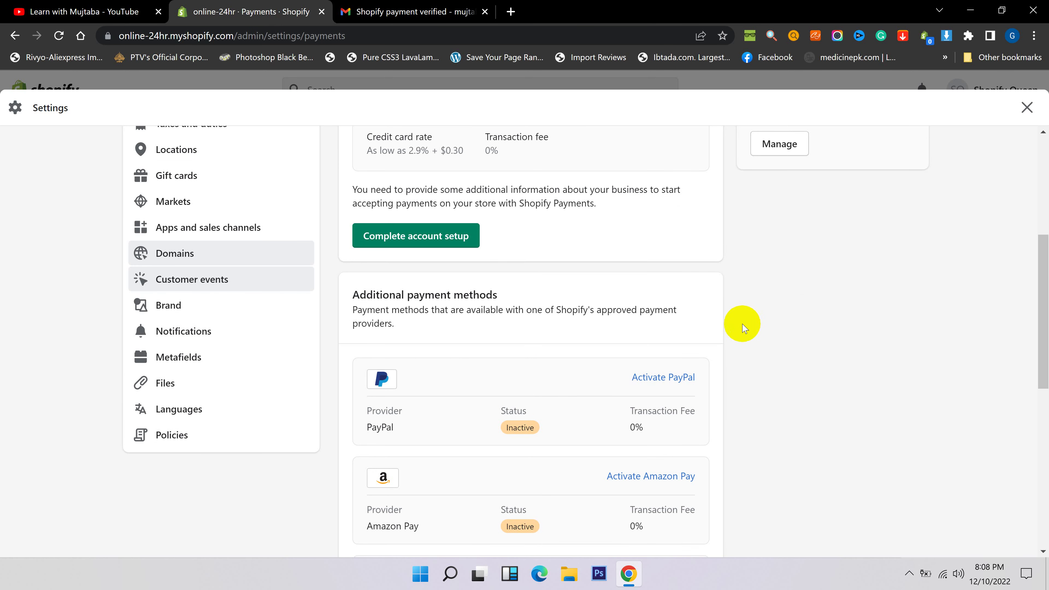
# Return to the Shopify Payments section at the start of the Payments settings and review it
pyautogui.scroll(2, 742, 329)
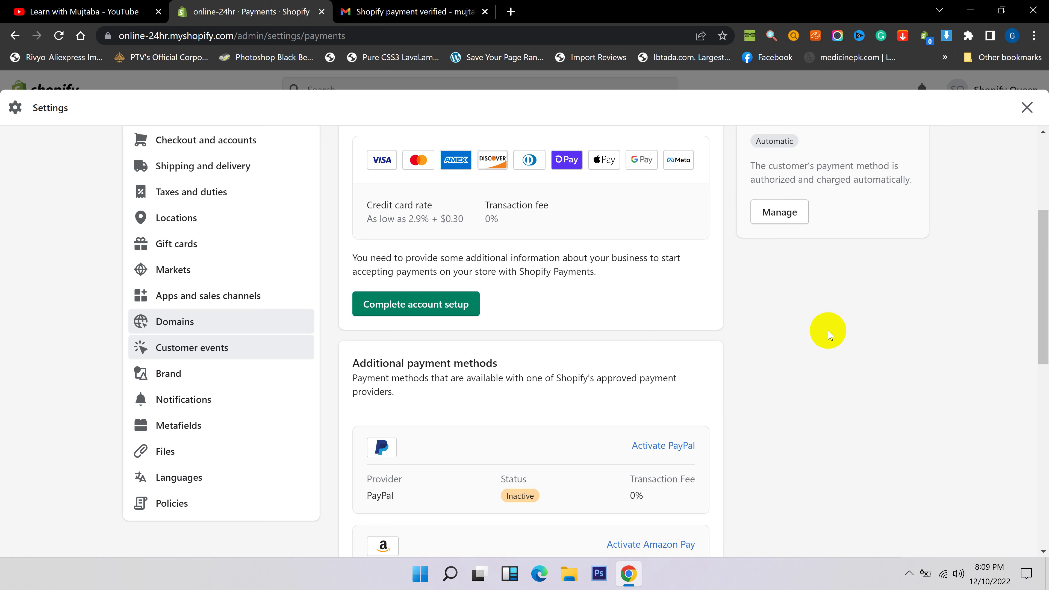
pyautogui.scroll(5, 806, 363)
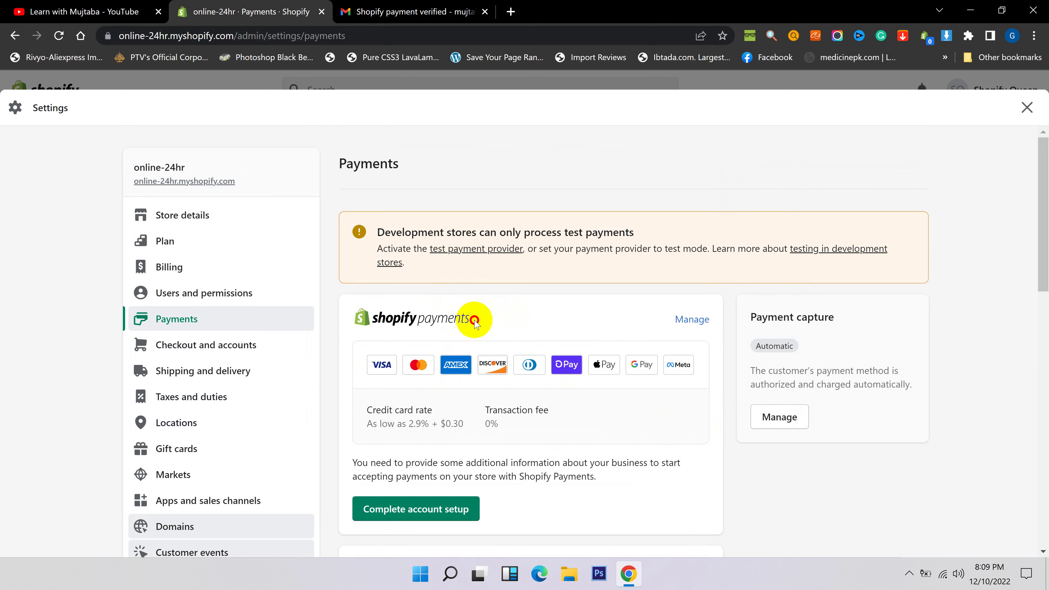
pyautogui.click(435, 317)
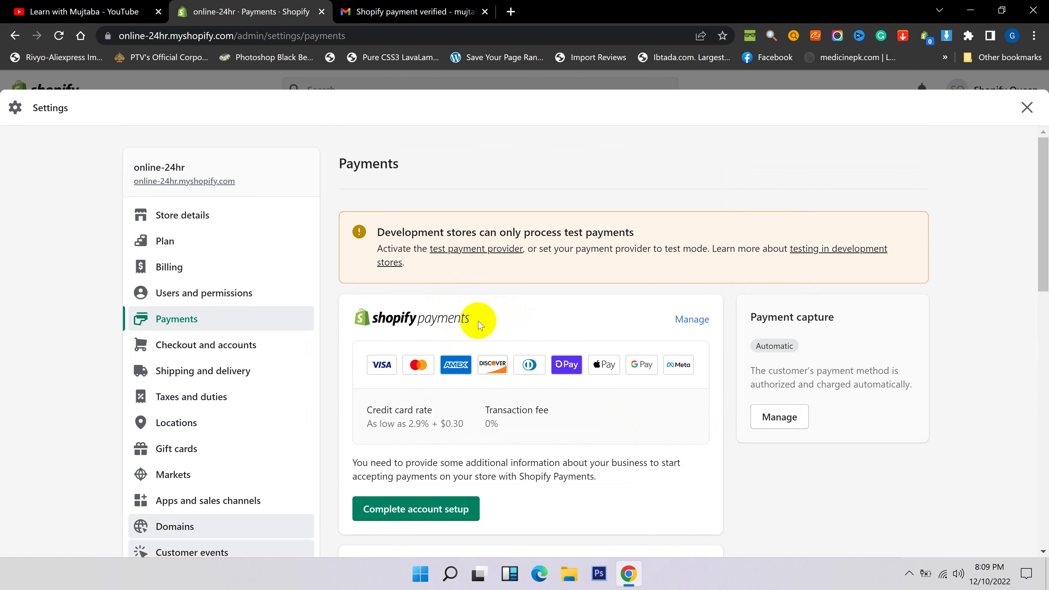